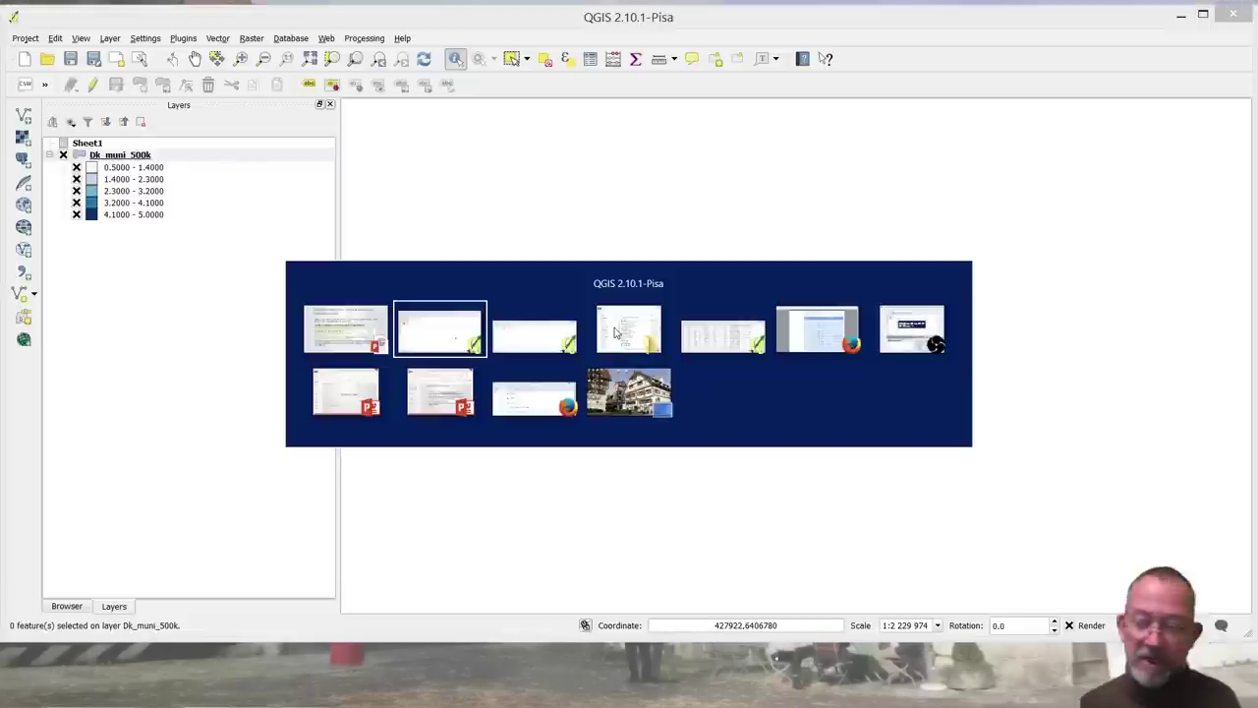
Switch from QGIS to the Firefox window showing the UNEP data site.
{"action": "key", "text": "alt+Tab"}
{"action": "key", "text": "alt+Tab"}
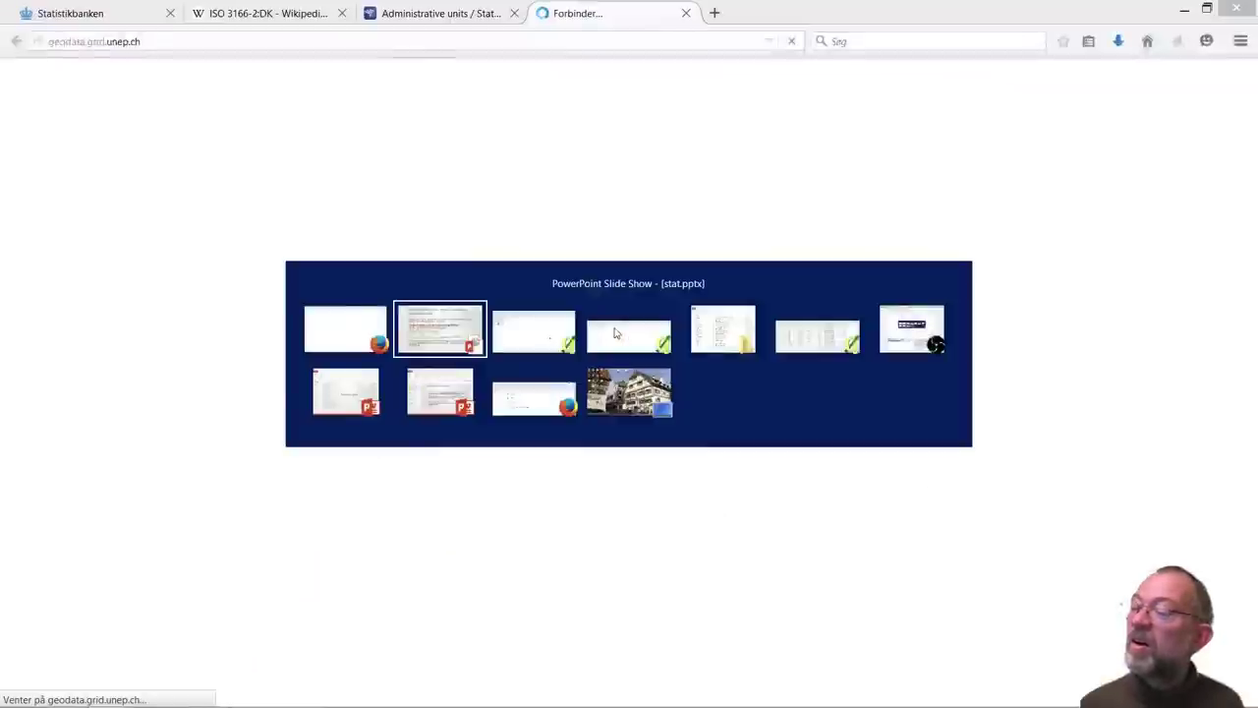
{"action": "key", "text": "alt+Tab"}
{"action": "key", "text": "alt+shift+Tab"}
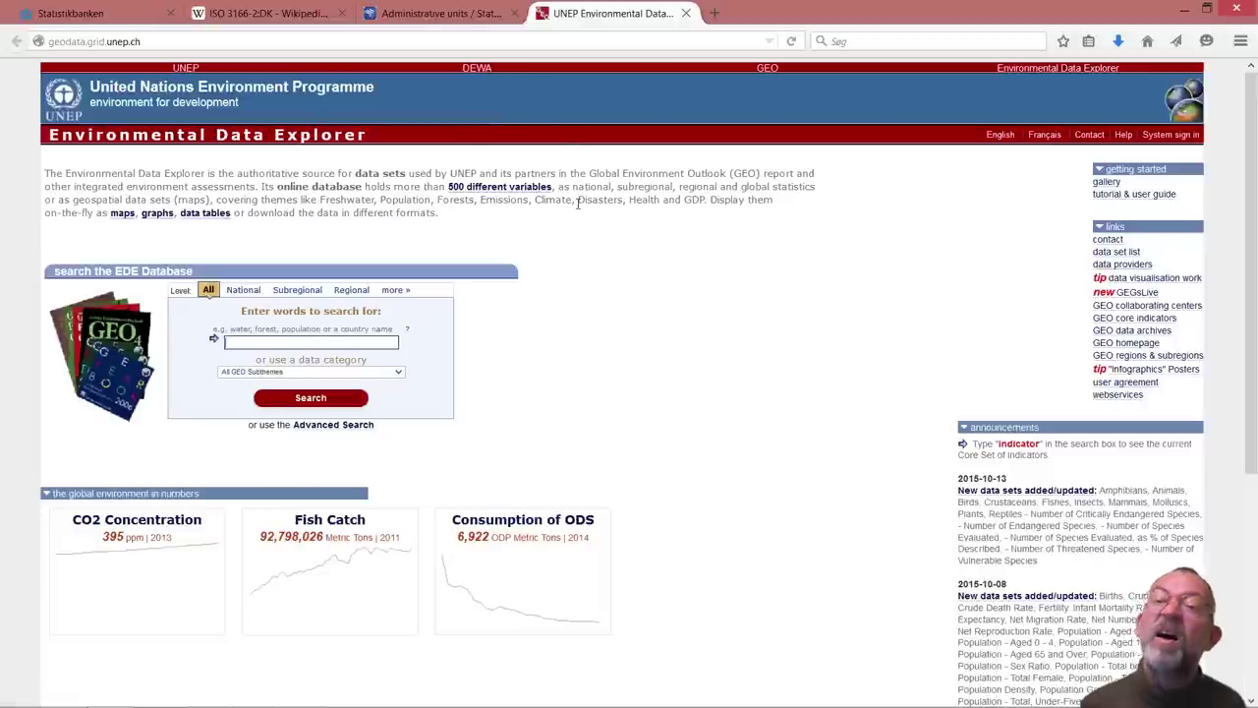
Search the UNEP database for the Agricultural Production category.
{"action": "left_click", "coordinate": [398, 372]}
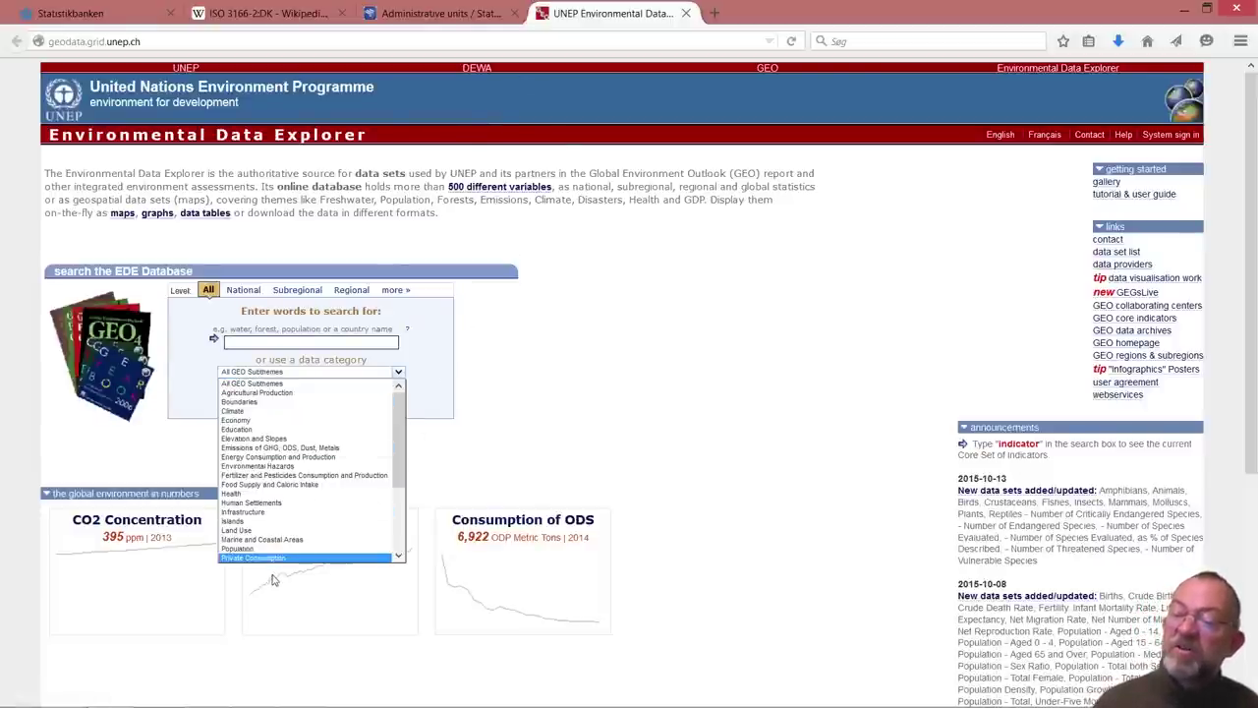
{"action": "left_click", "coordinate": [304, 393]}
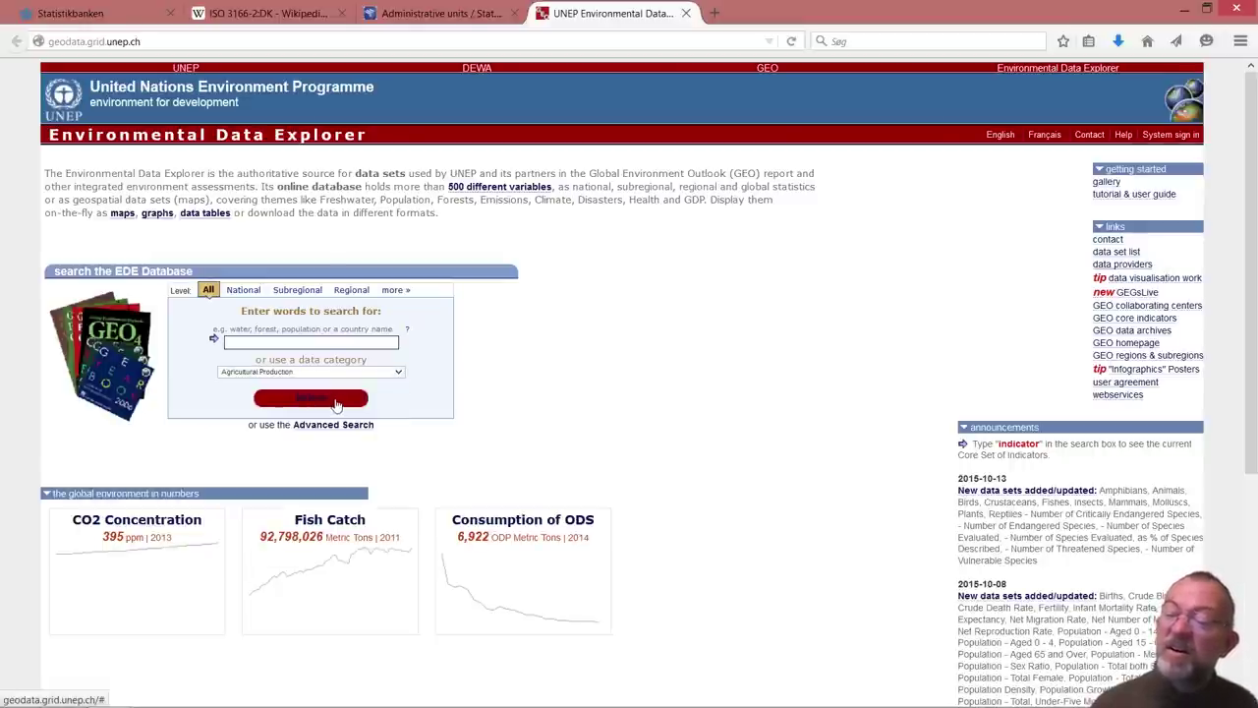
{"action": "left_click", "coordinate": [335, 405]}
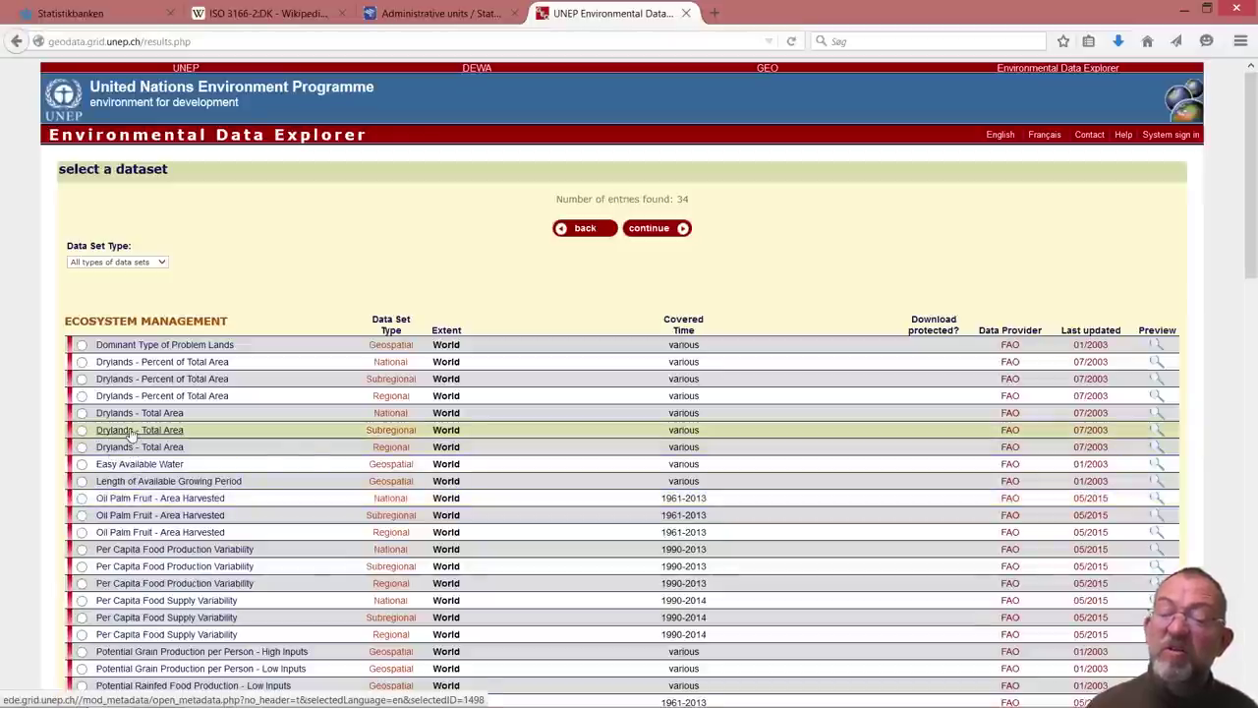
Select the national Soybeans - Area Harvested dataset and continue to its options.
{"action": "scroll", "coordinate": [128, 436], "scroll_direction": "down", "scroll_amount": 4}
{"action": "scroll", "coordinate": [132, 435], "scroll_direction": "down", "scroll_amount": 2}
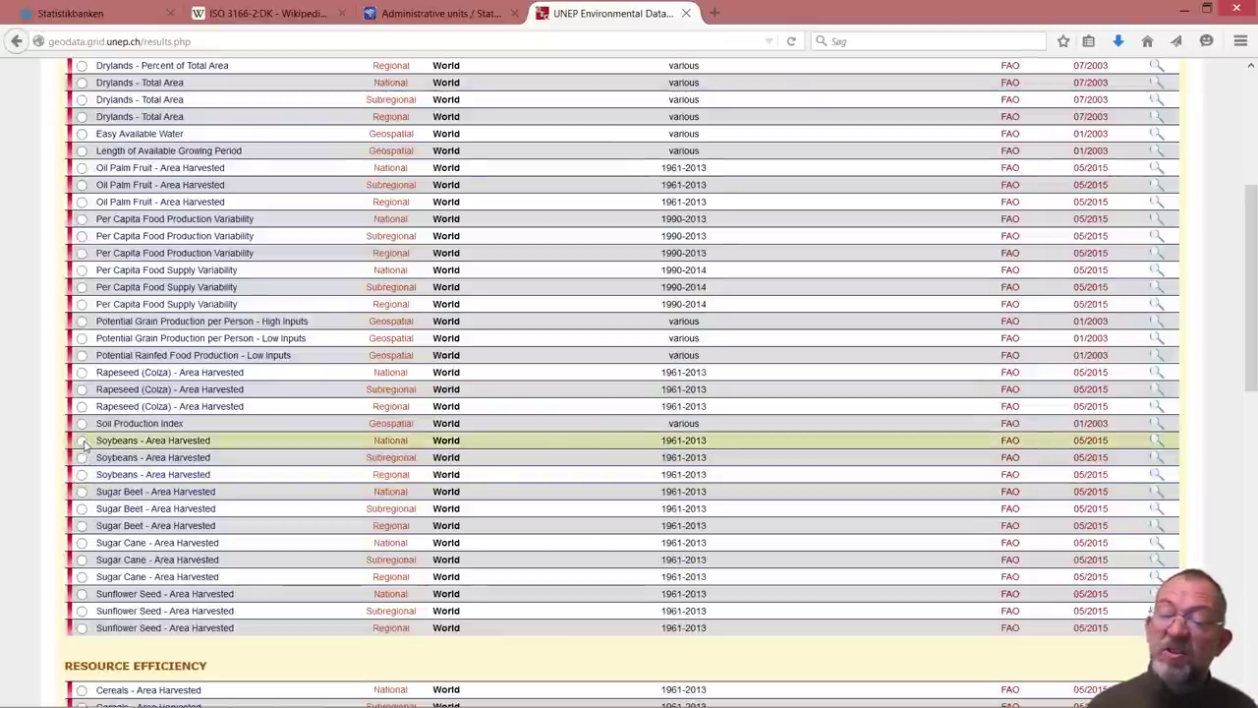
{"action": "left_click", "coordinate": [81, 442]}
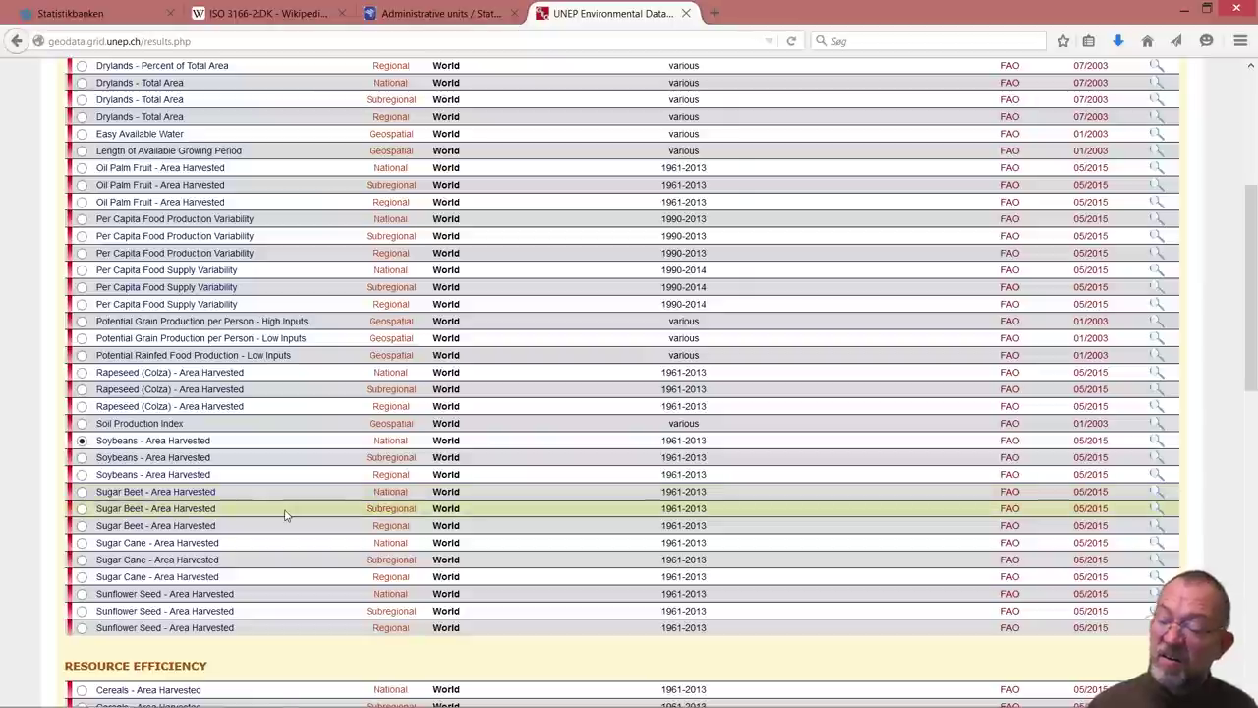
{"action": "scroll", "coordinate": [285, 513], "scroll_direction": "down", "scroll_amount": 3}
{"action": "scroll", "coordinate": [285, 514], "scroll_direction": "down", "scroll_amount": 5}
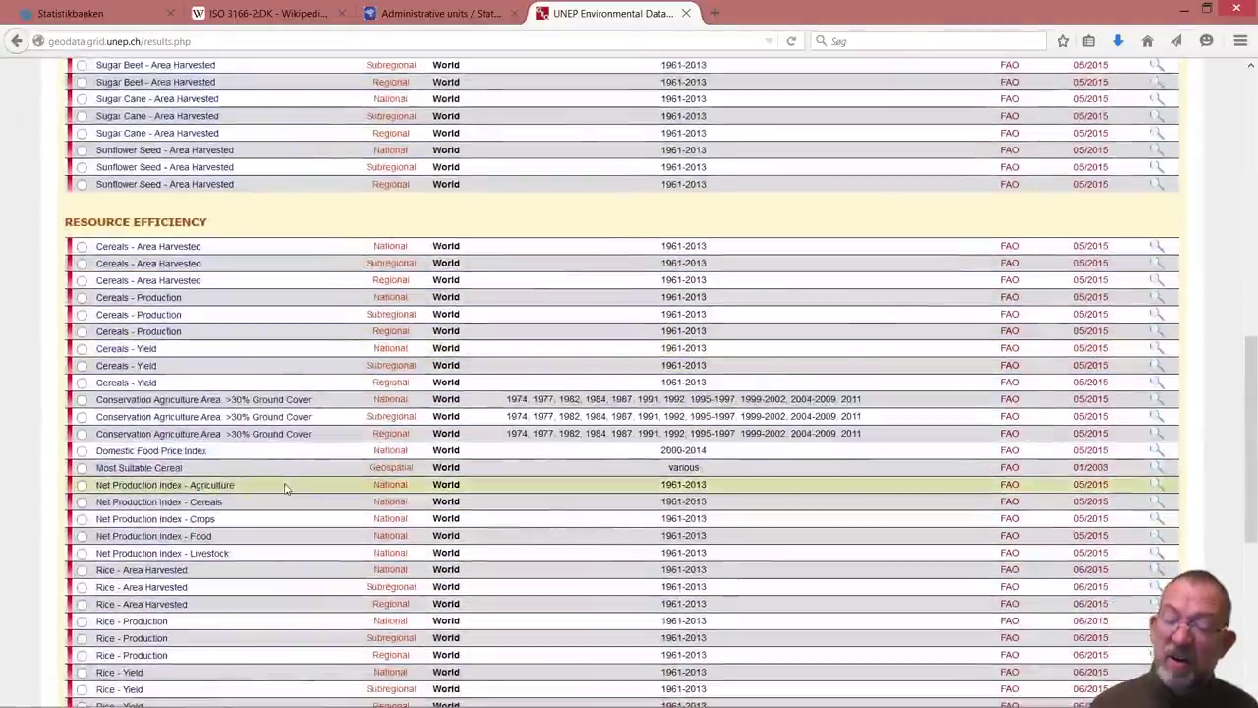
{"action": "scroll", "coordinate": [283, 502], "scroll_direction": "down", "scroll_amount": 9}
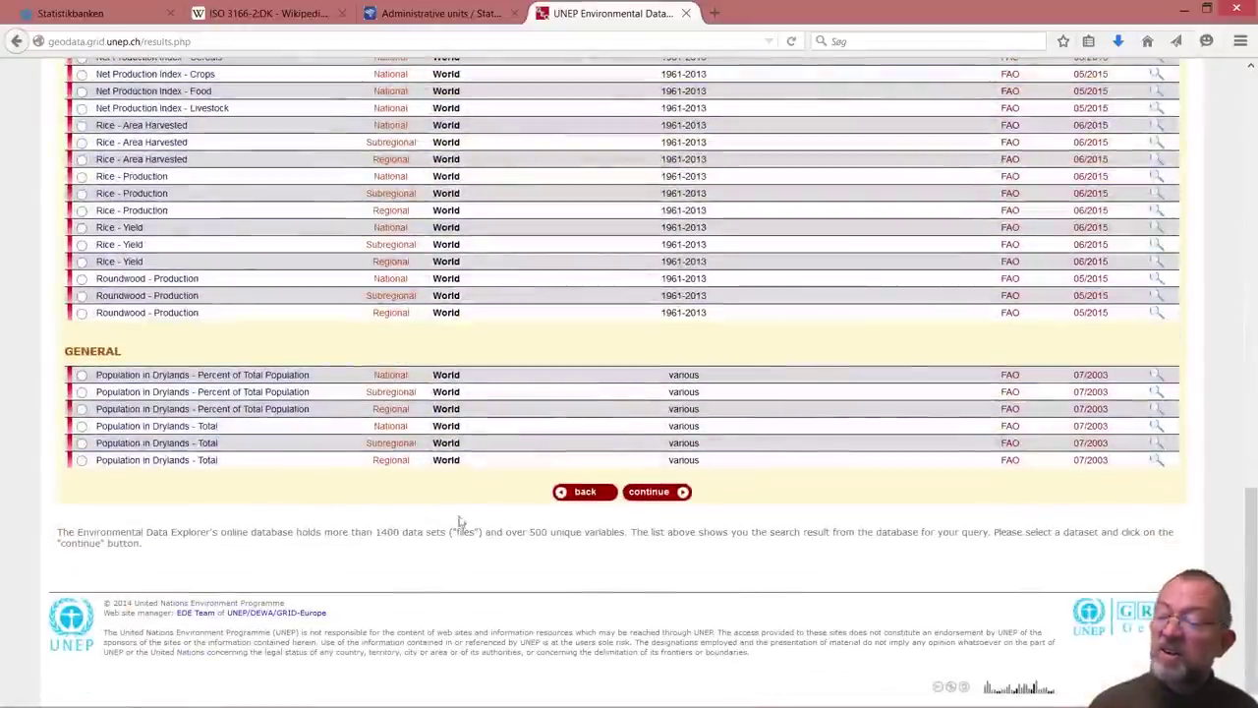
{"action": "left_click", "coordinate": [660, 501]}
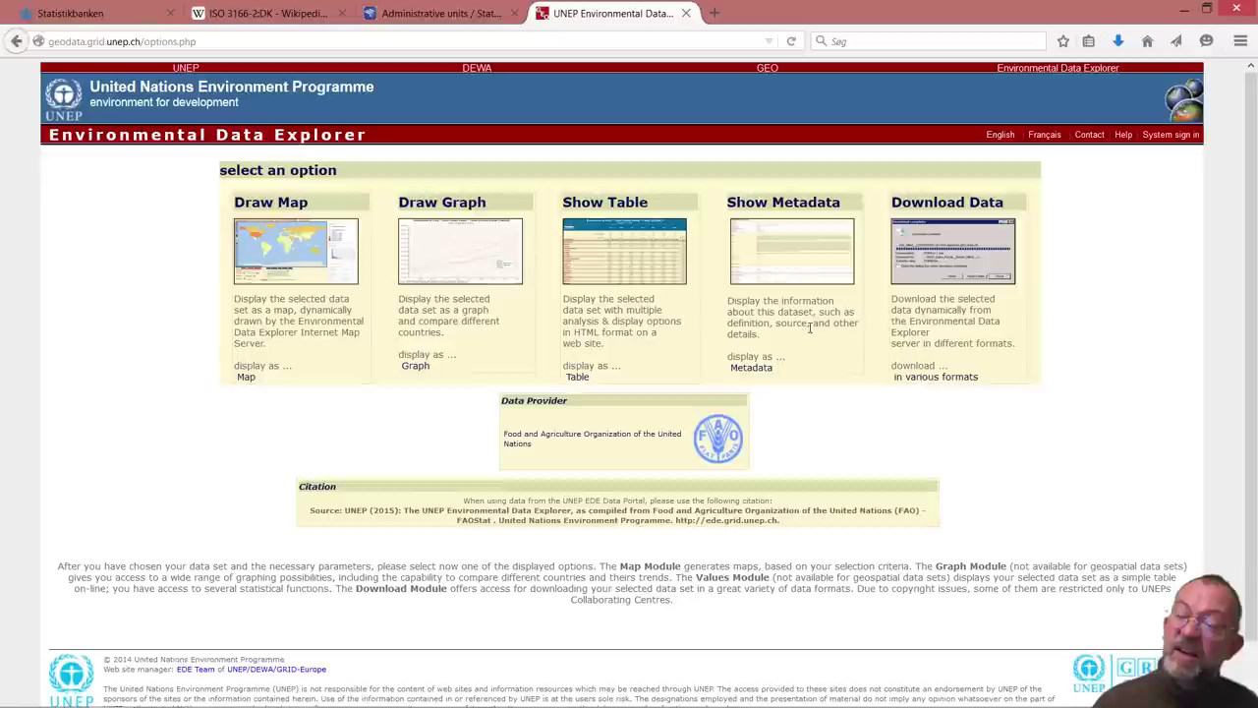
Go to the Download Data page for the soybean dataset.
{"action": "left_click", "coordinate": [961, 254]}
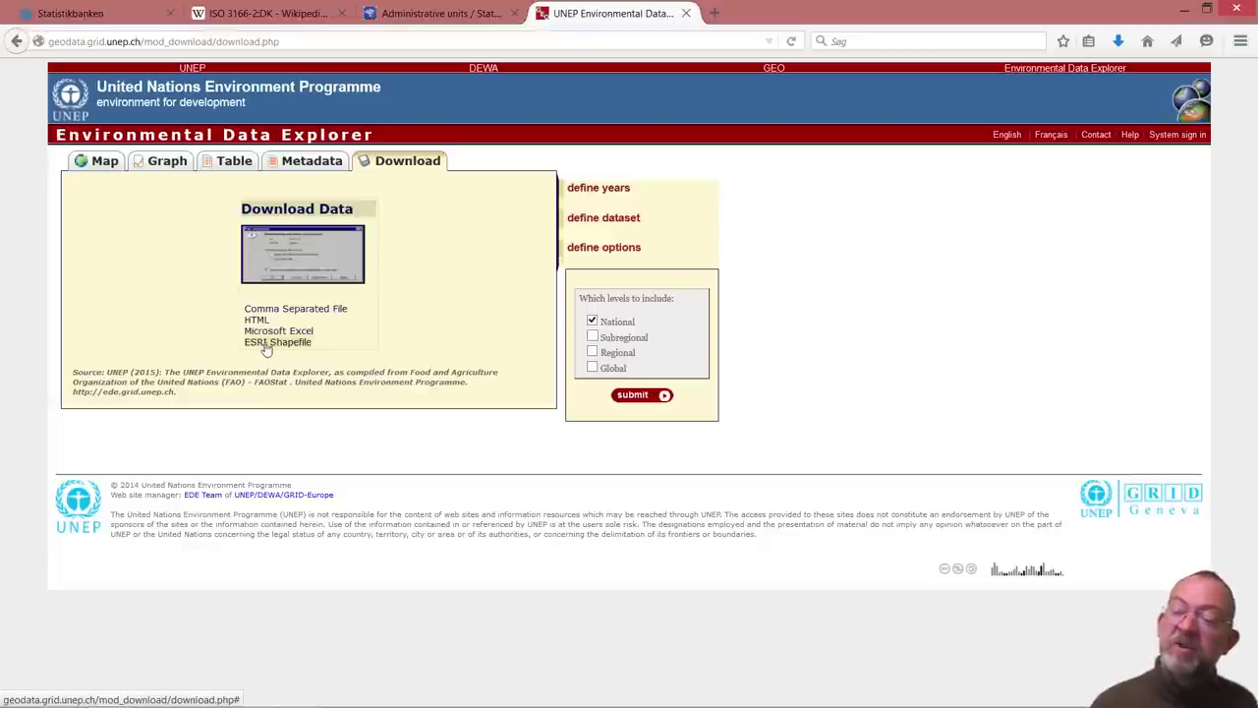
Request the national soybean data as an ESRI Shapefile.
{"action": "left_click", "coordinate": [293, 349]}
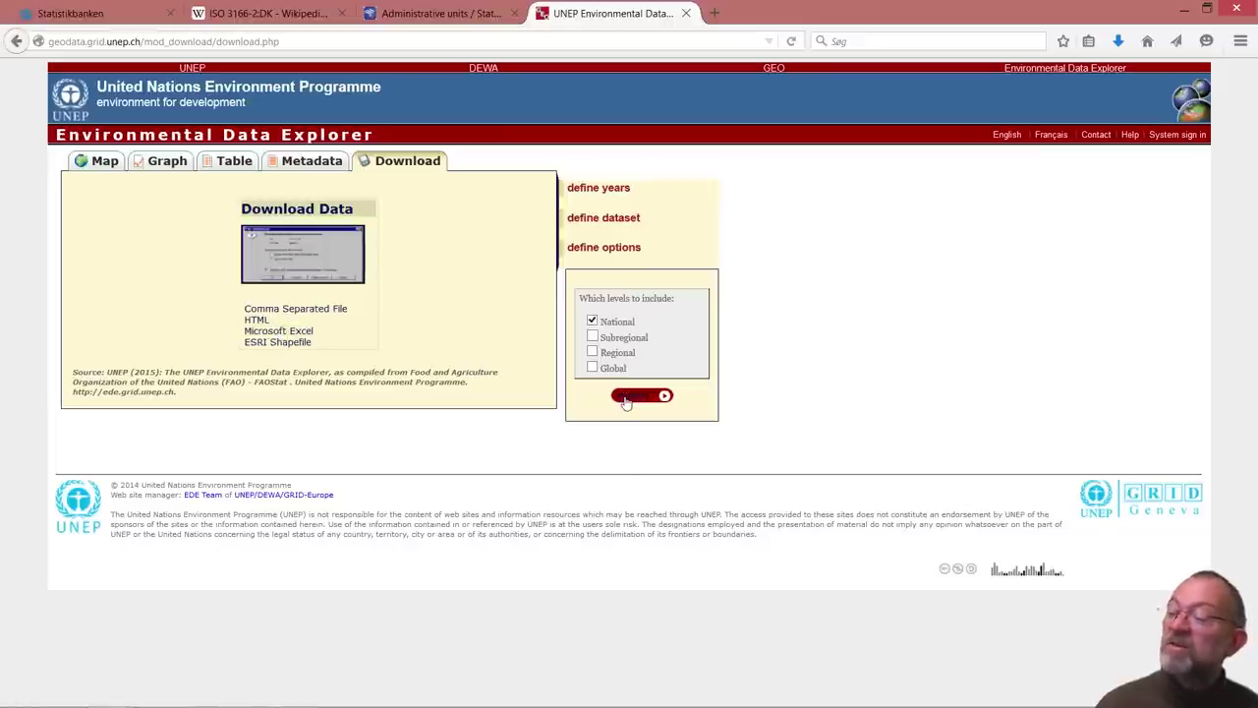
{"action": "left_click", "coordinate": [291, 343]}
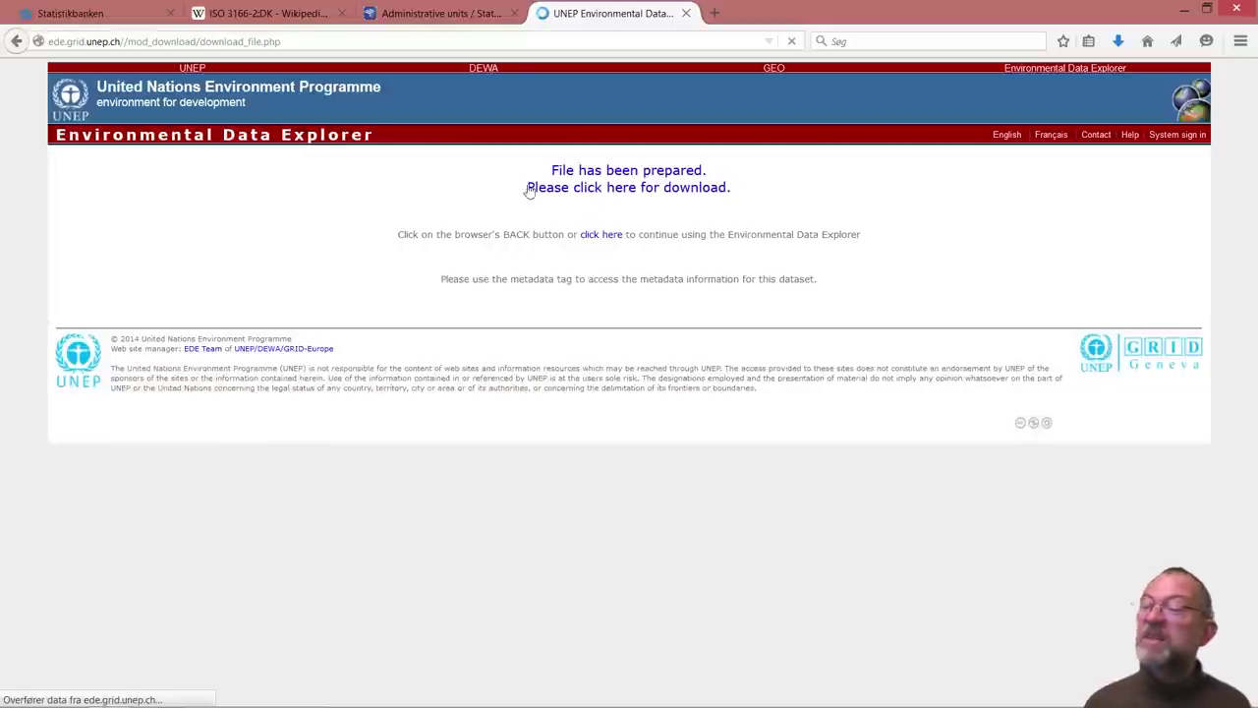
Download the prepared soybean shapefile archive and return to QGIS.
{"action": "left_click", "coordinate": [622, 195]}
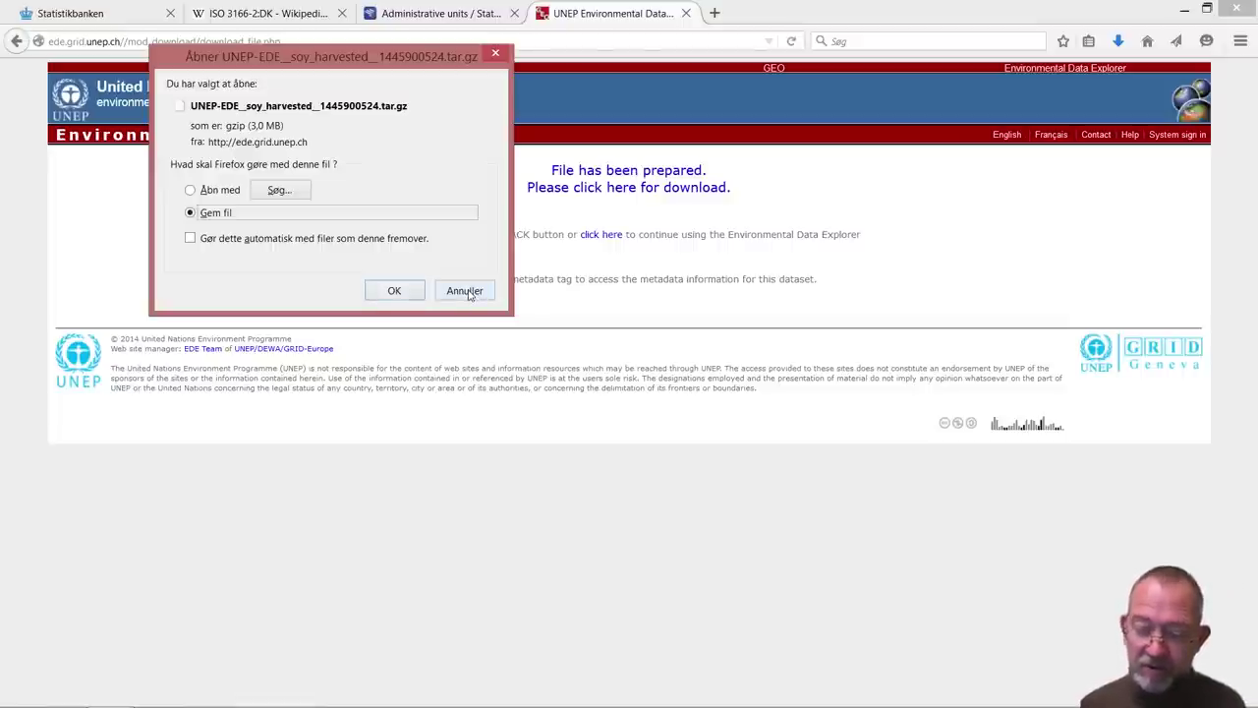
{"action": "key", "text": "alt+Tab"}
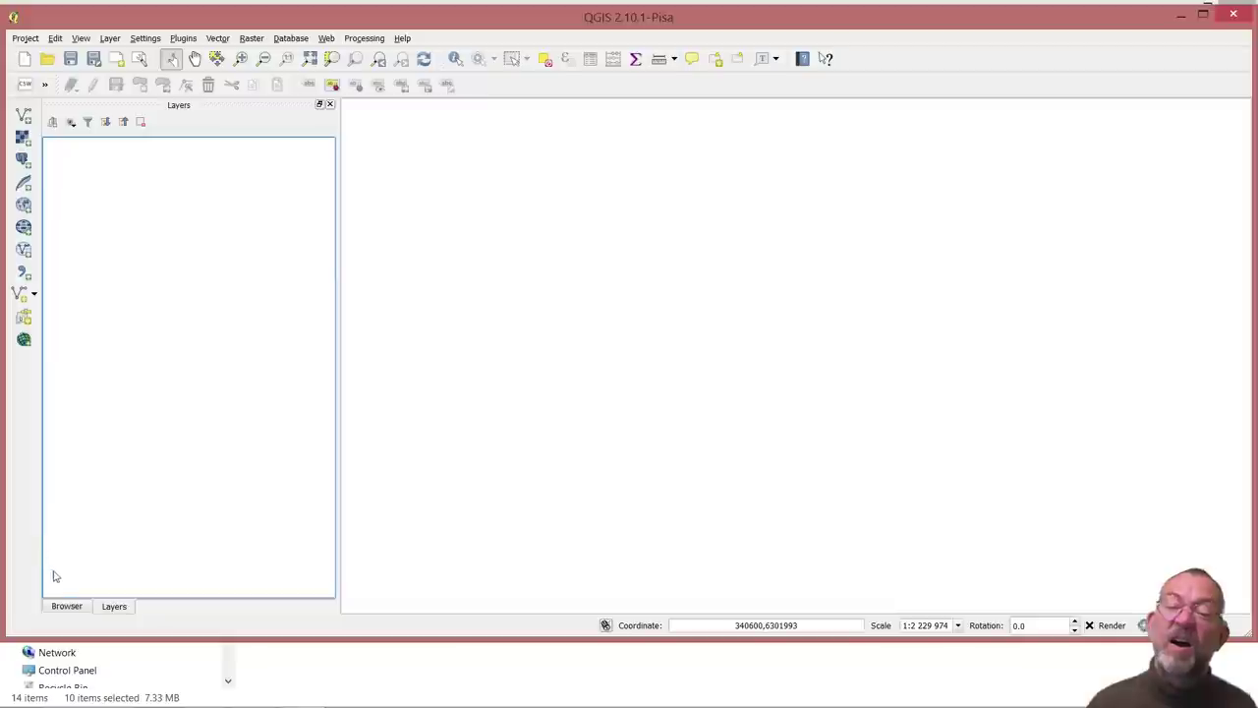
Drag the oil_palm_harvested shapefile from the UNEP folder in the Browser onto the map.
{"action": "left_click", "coordinate": [64, 606]}
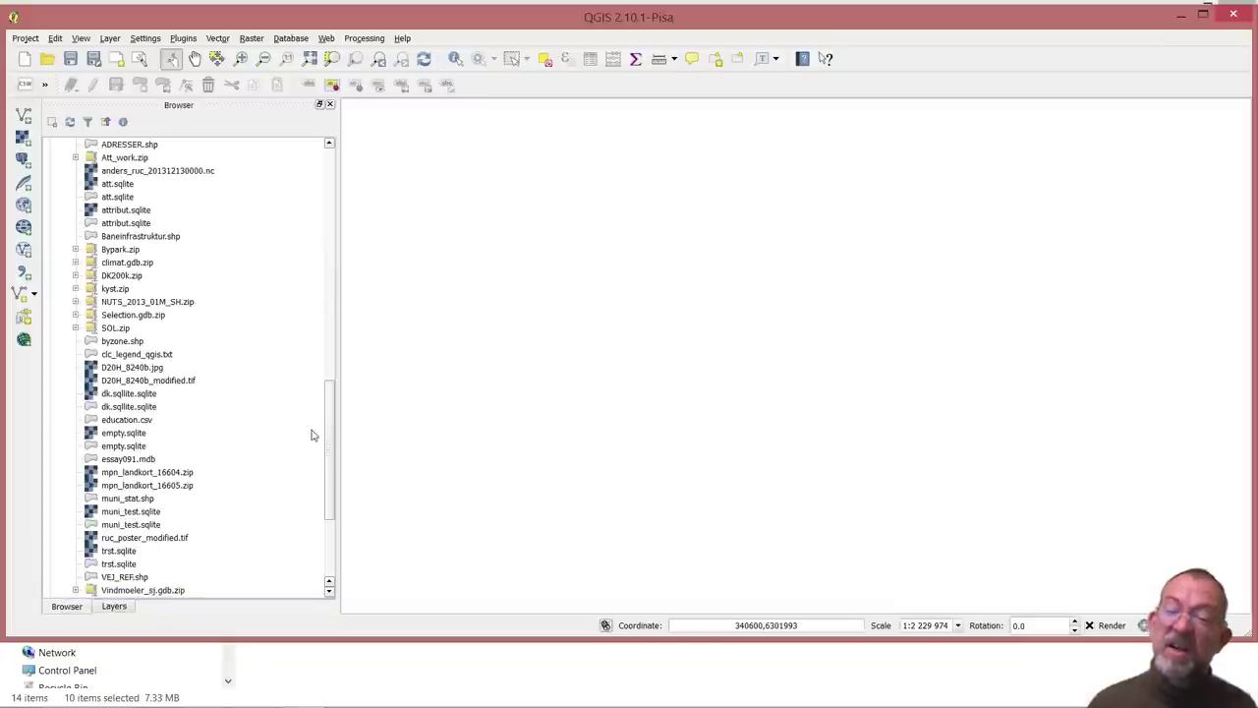
{"action": "left_click_drag", "start_coordinate": [332, 437], "coordinate": [330, 216]}
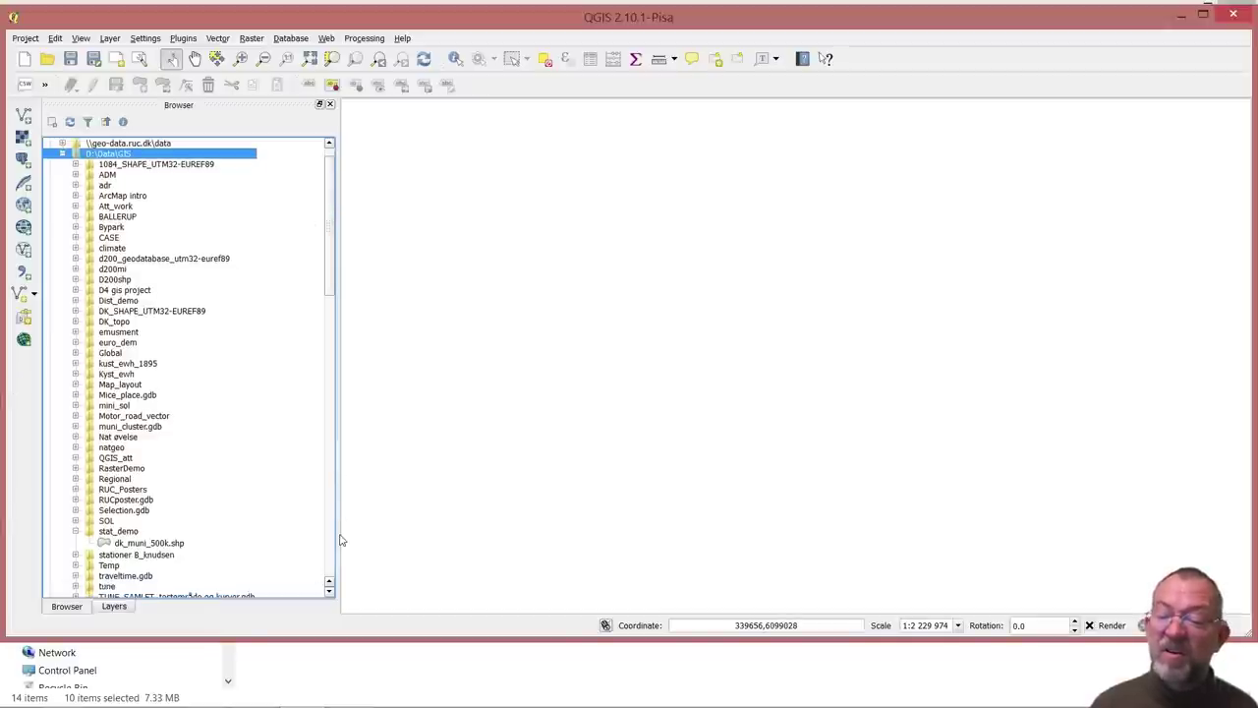
{"action": "left_click_drag", "start_coordinate": [332, 292], "coordinate": [330, 340]}
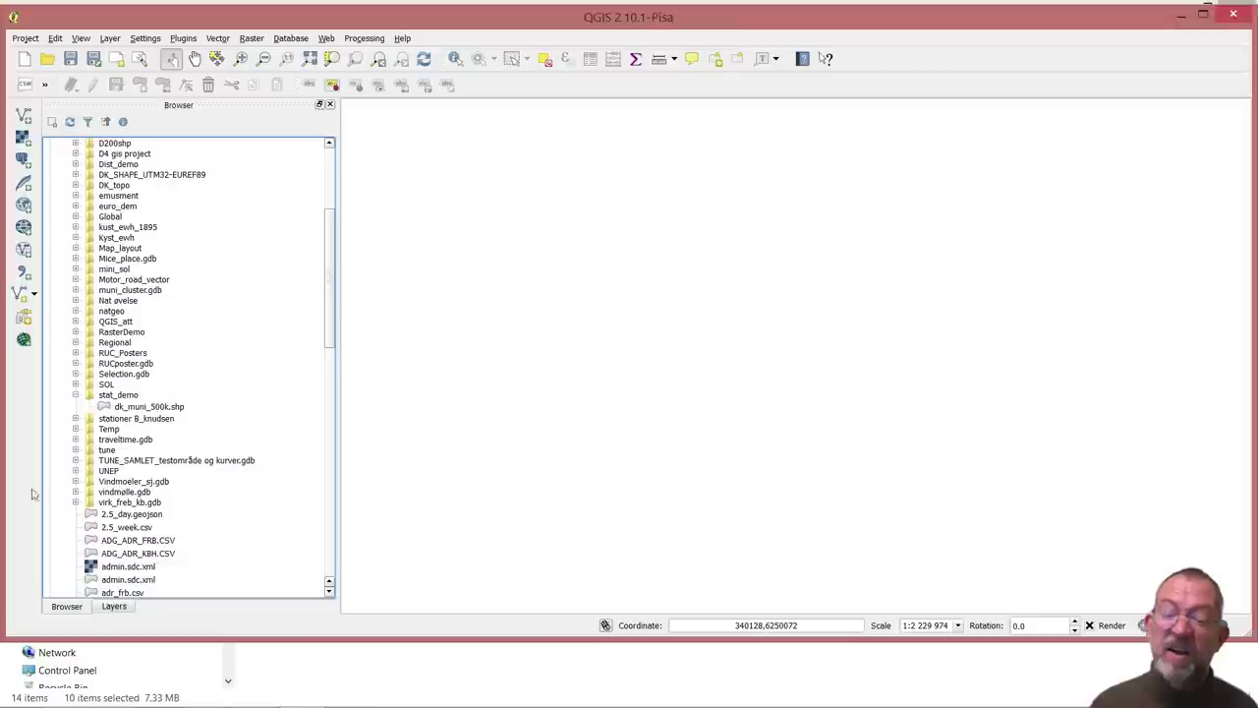
{"action": "left_click", "coordinate": [75, 471]}
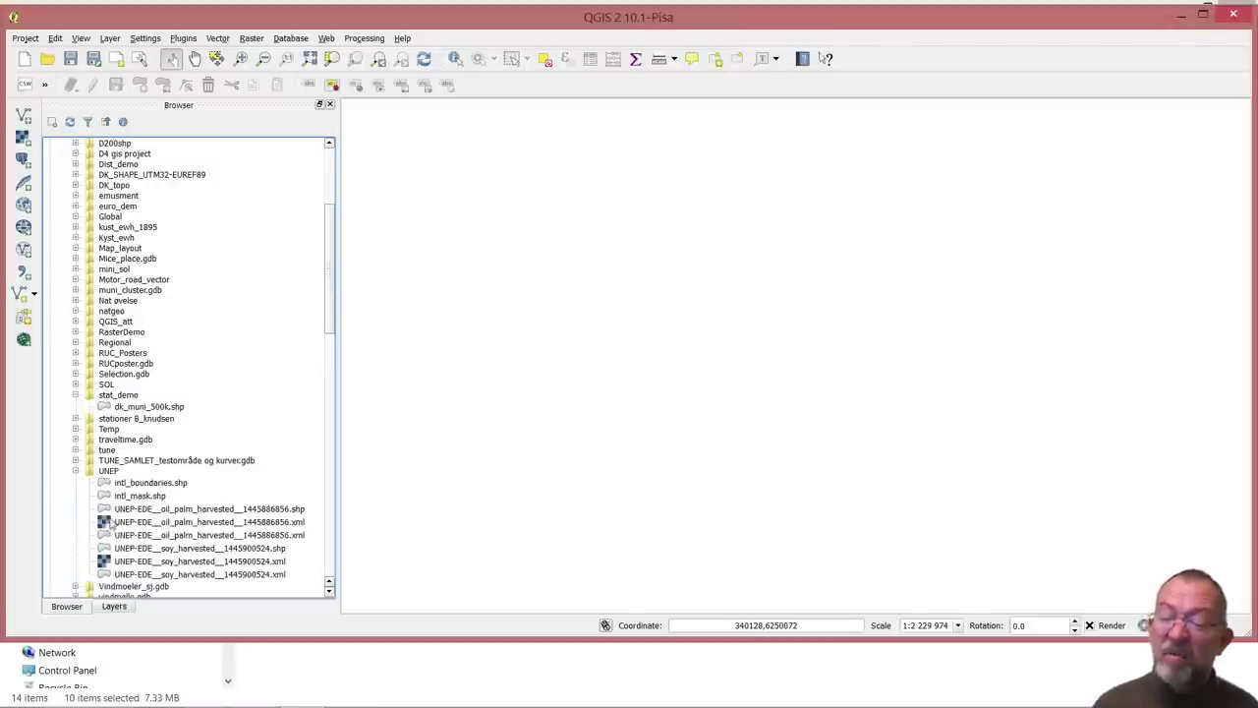
{"action": "left_click_drag", "start_coordinate": [136, 509], "coordinate": [528, 526]}
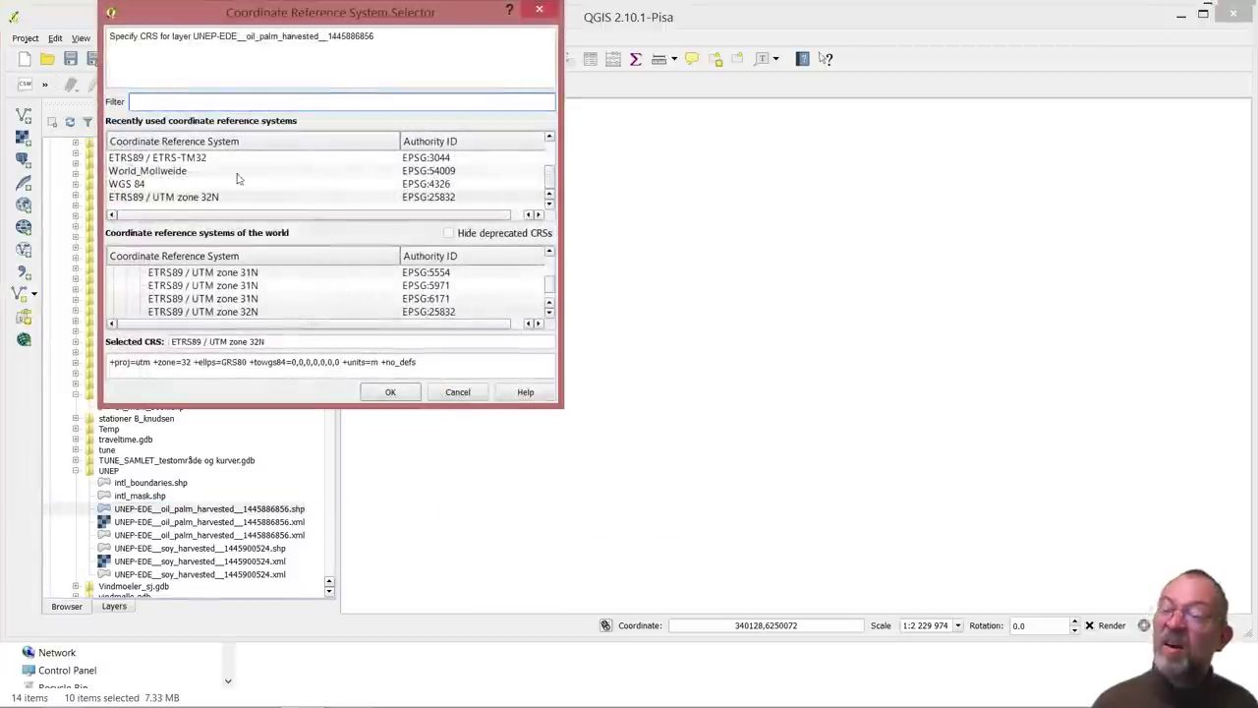
Assign WGS 84 as the oil palm layer's coordinate reference system.
{"action": "left_click", "coordinate": [139, 185]}
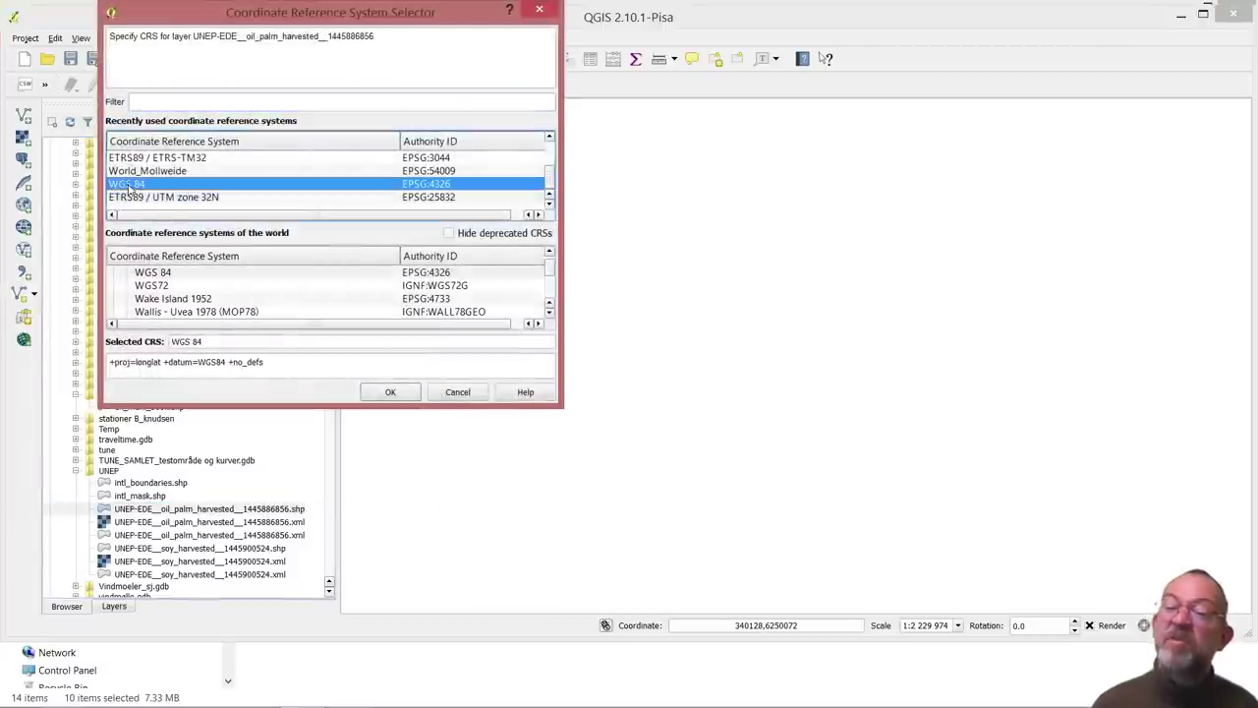
{"action": "left_click", "coordinate": [390, 394]}
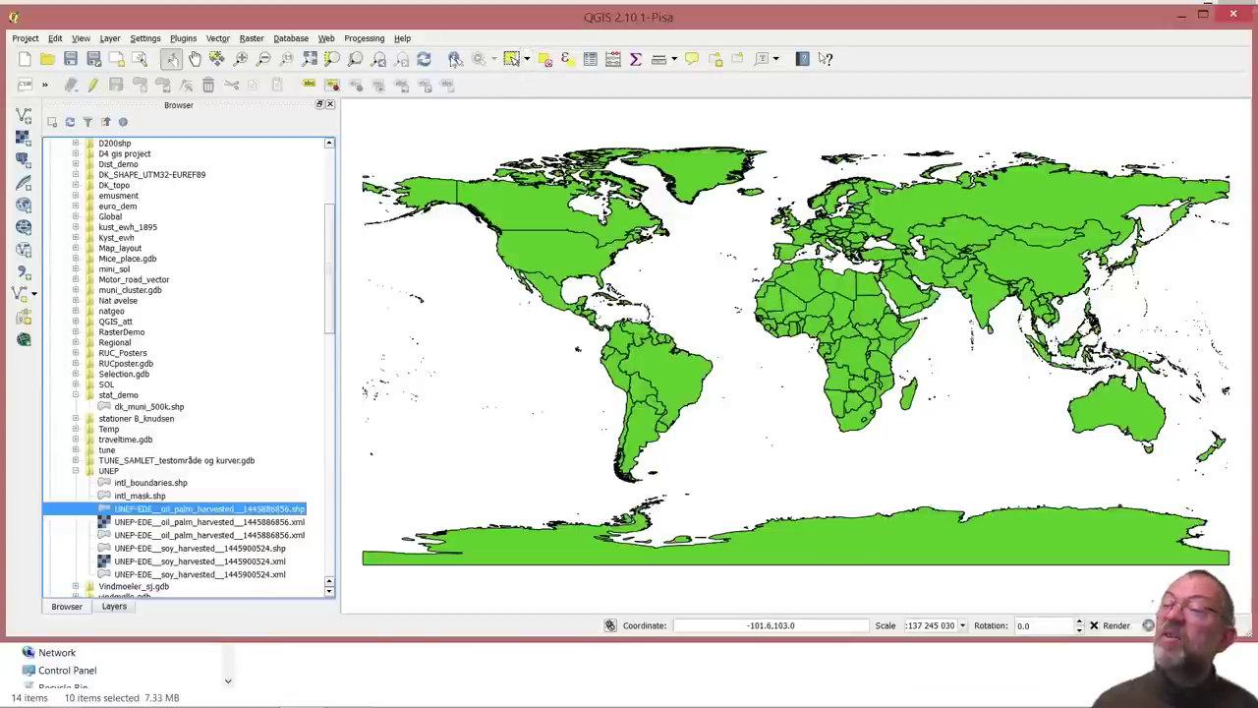
Identify the United States, Brazil and Denmark to view their attributes and ISO codes.
{"action": "left_click", "coordinate": [457, 59]}
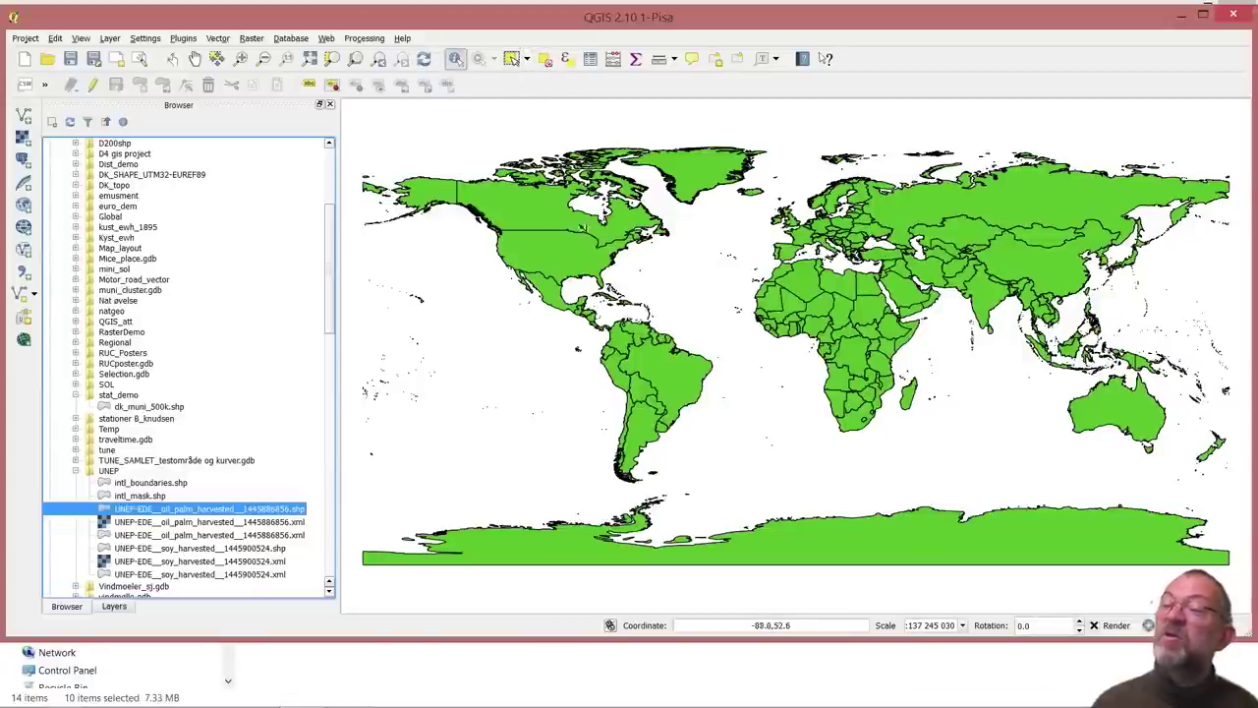
{"action": "left_click", "coordinate": [566, 255]}
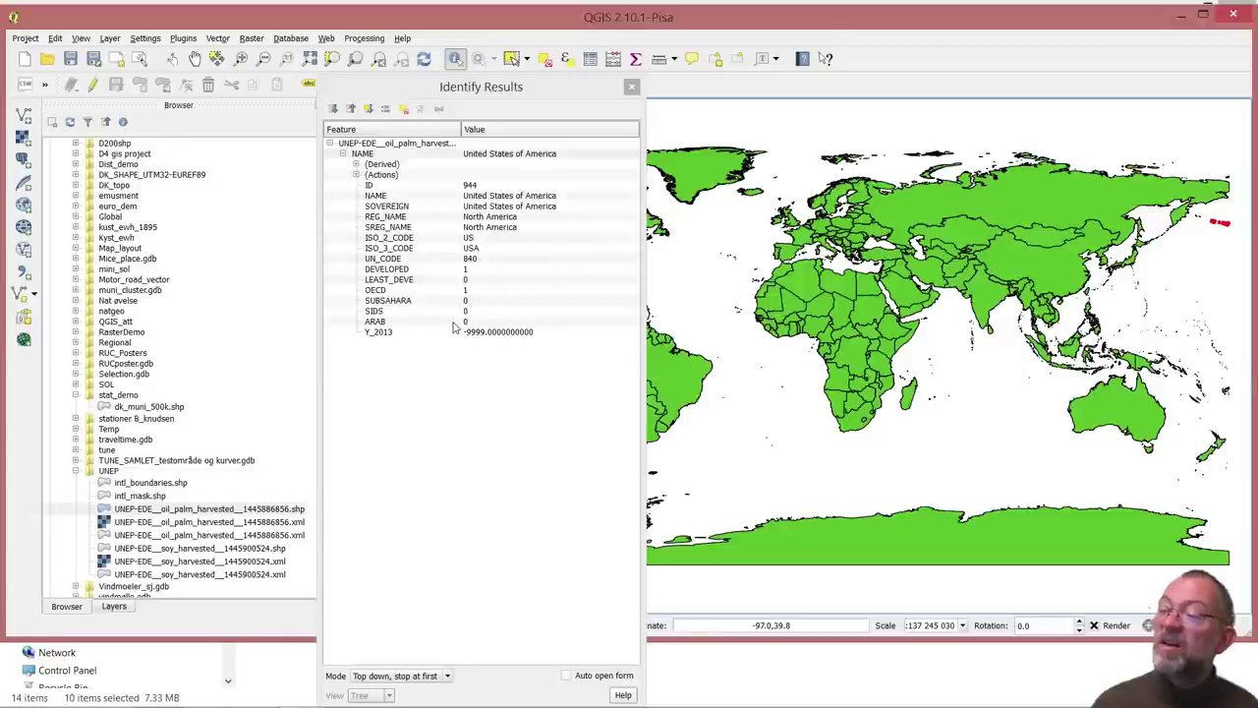
{"action": "left_click", "coordinate": [662, 374]}
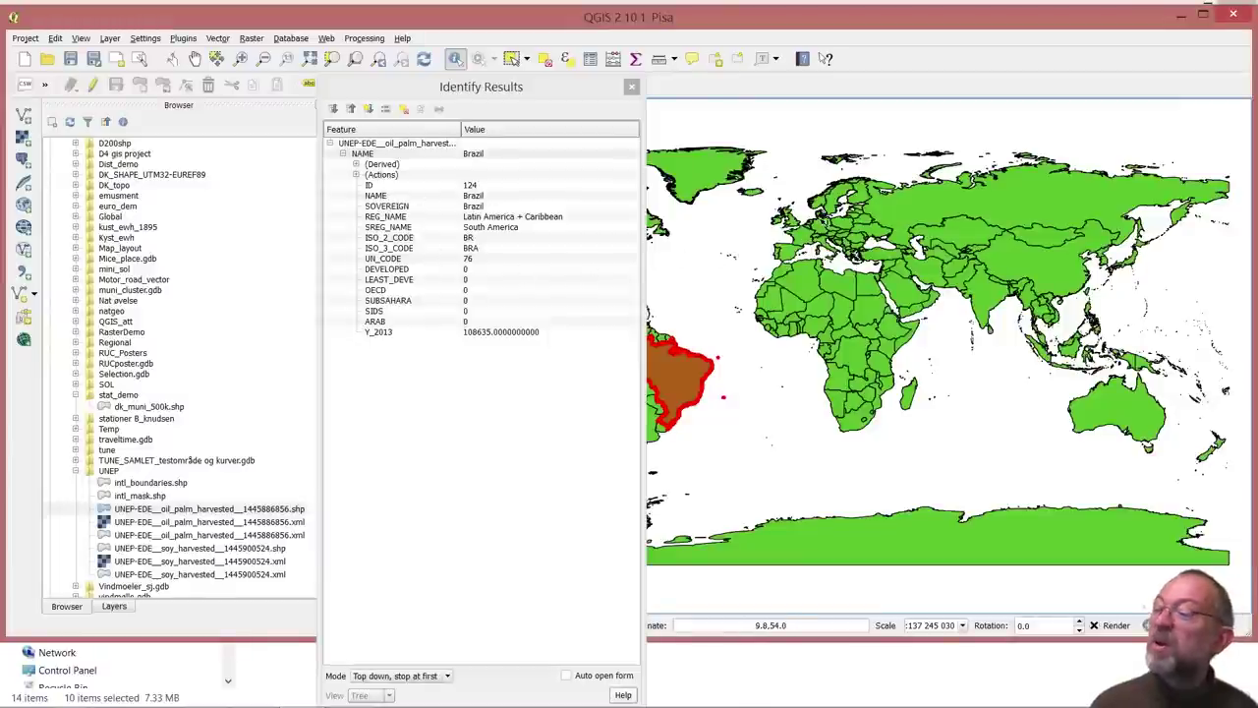
{"action": "left_click", "coordinate": [823, 220]}
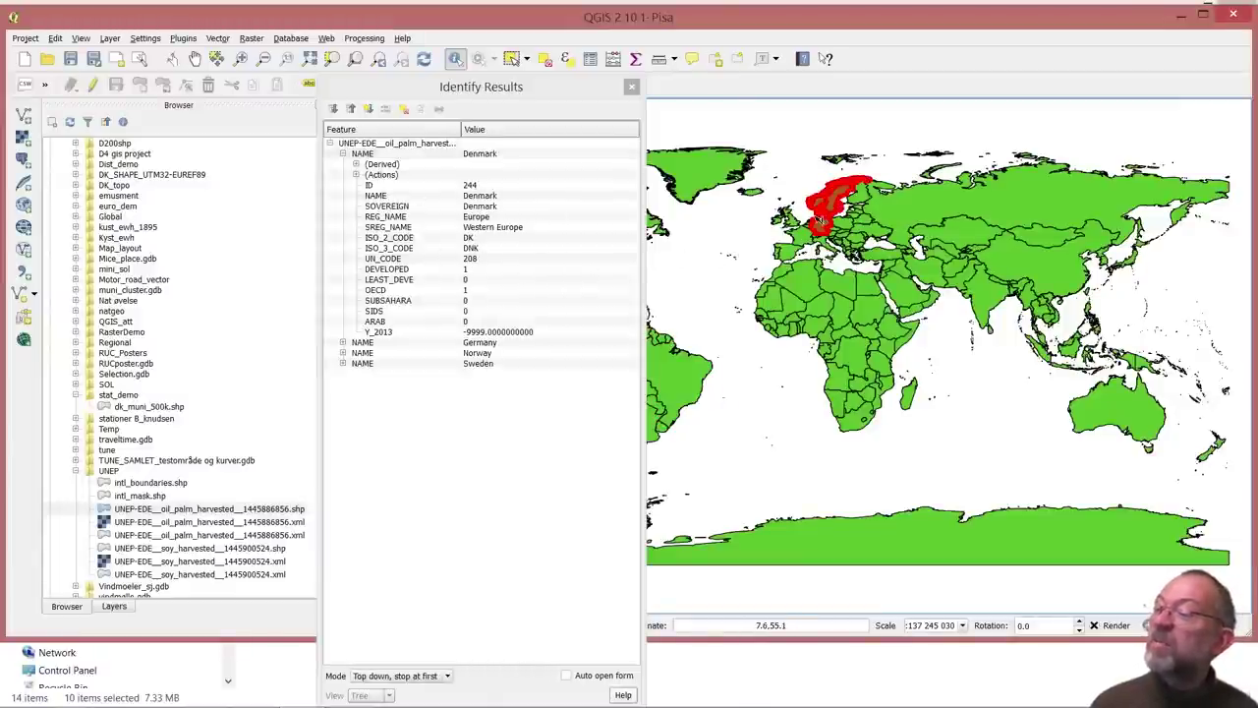